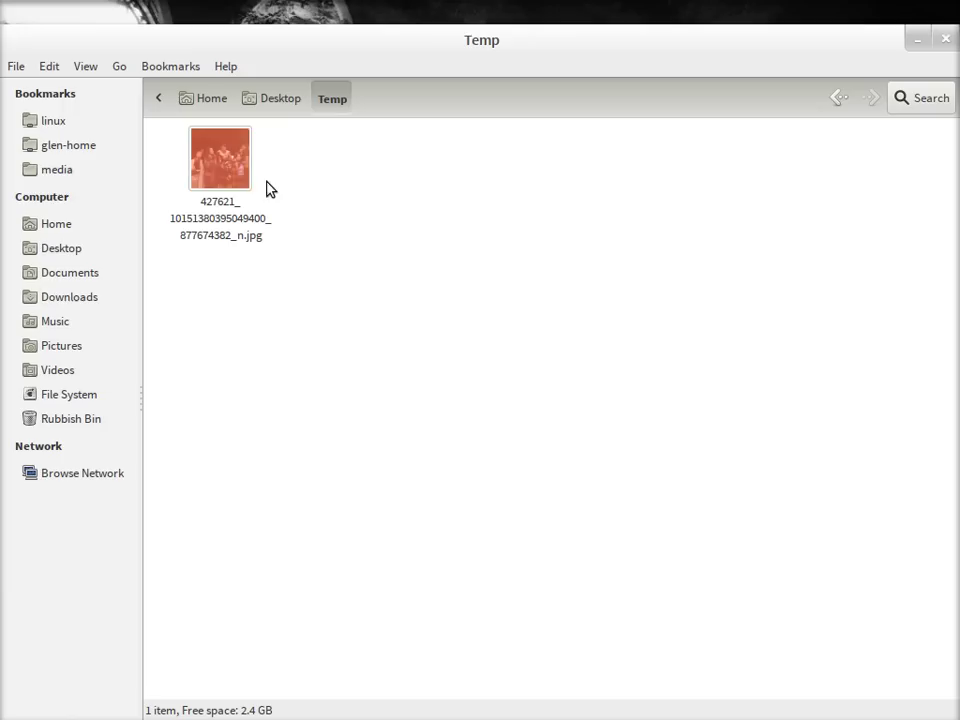
Open the reddish group photo from the Temp folder in GIMP using Open With.
{"action": "right_click", "coordinate": [238, 175]}
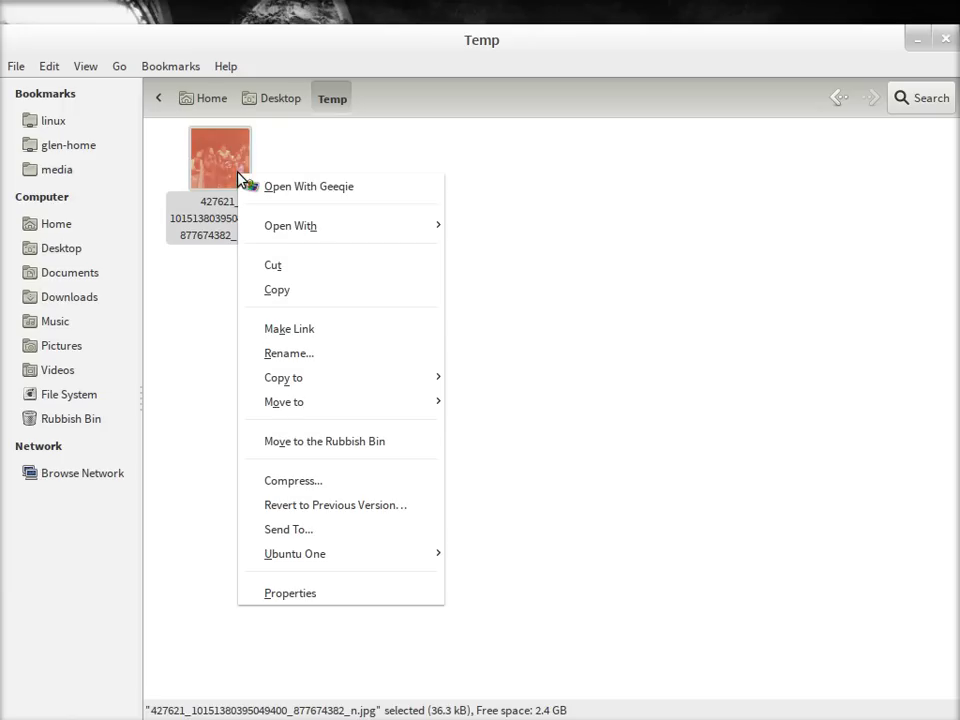
{"action": "mouse_move", "coordinate": [274, 223]}
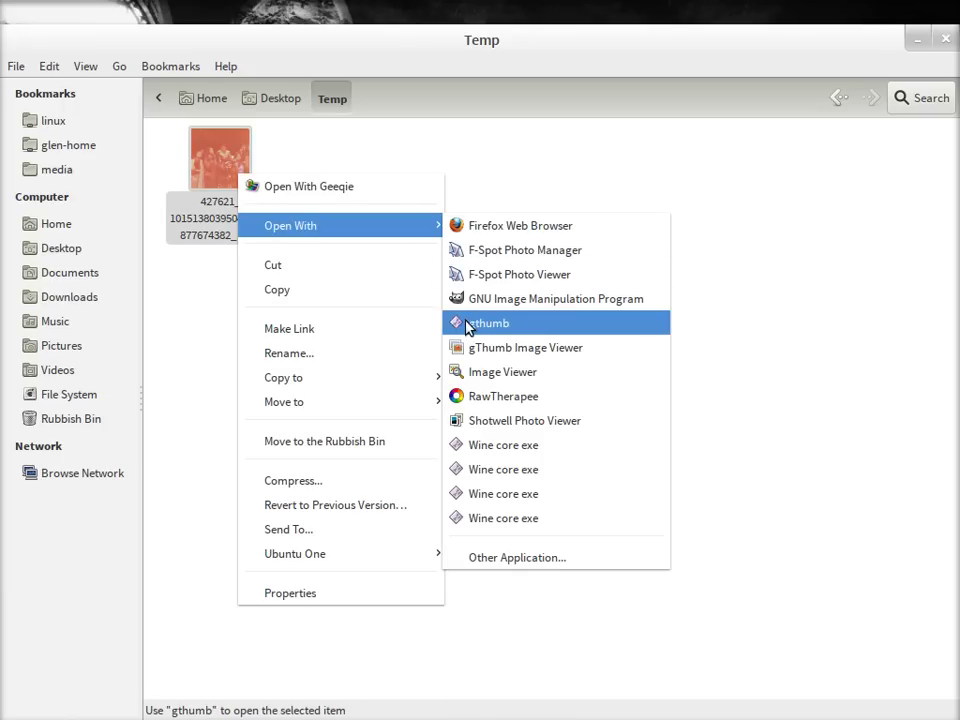
{"action": "left_click", "coordinate": [491, 304]}
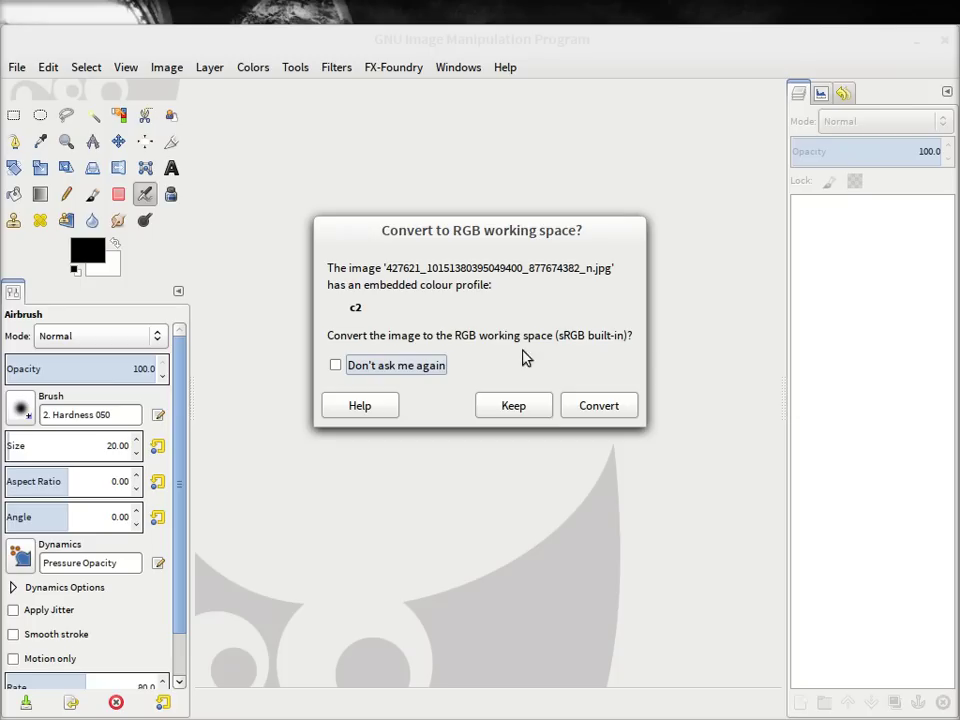
Convert the photo's embedded c2 colour profile to GIMP's built-in sRGB working space.
{"action": "left_click", "coordinate": [600, 406]}
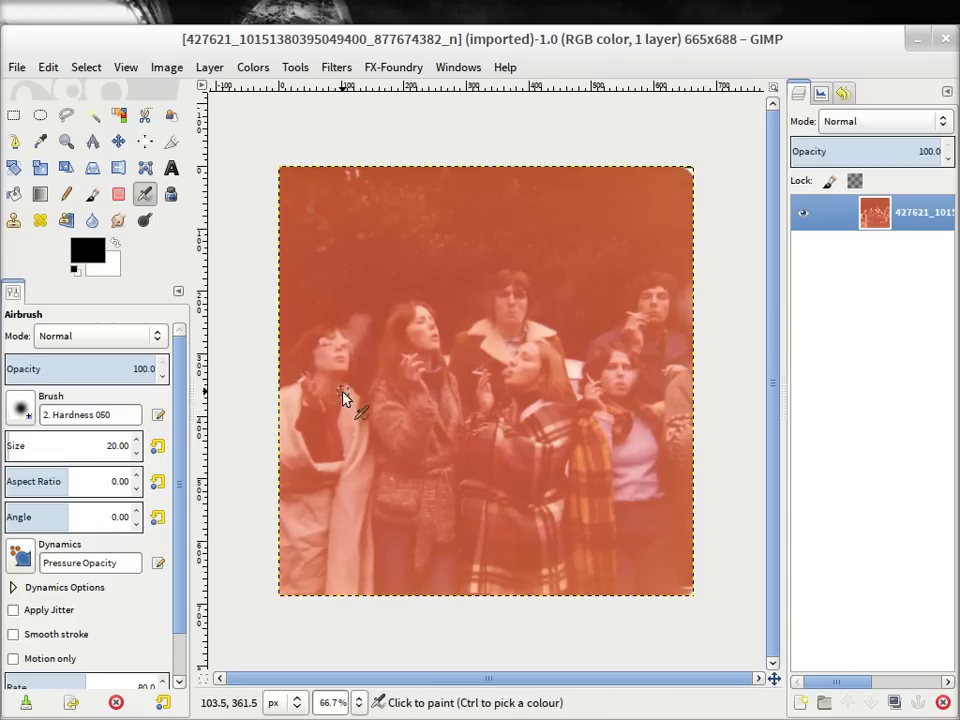
Open Colors > Levels on the red-tinted group photo.
{"action": "left_click", "coordinate": [222, 70]}
{"action": "mouse_move", "coordinate": [253, 68]}
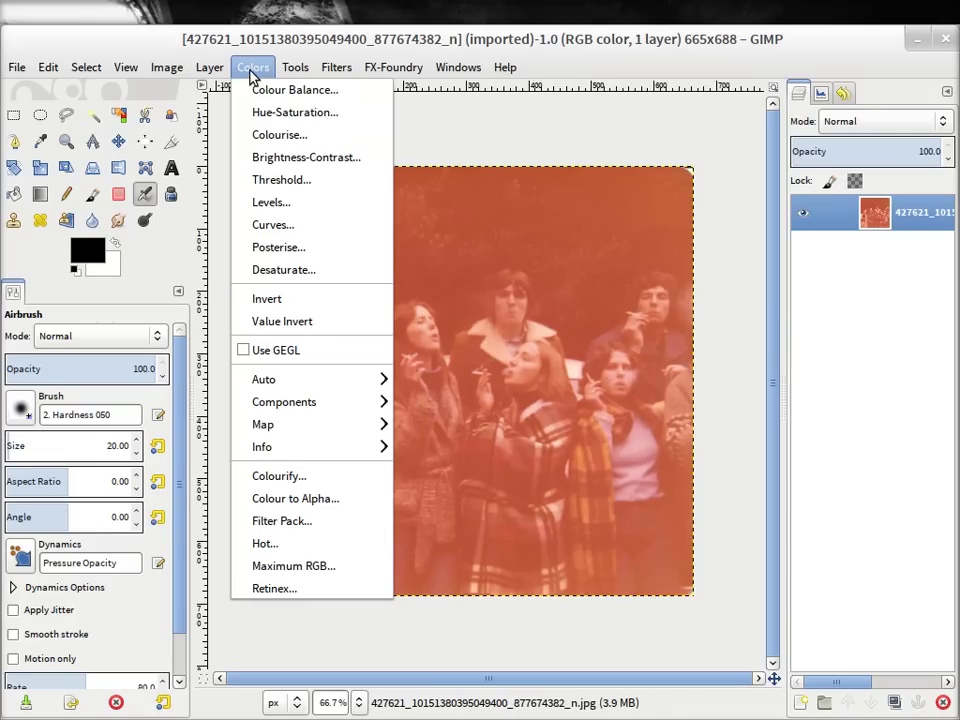
{"action": "left_click", "coordinate": [287, 203]}
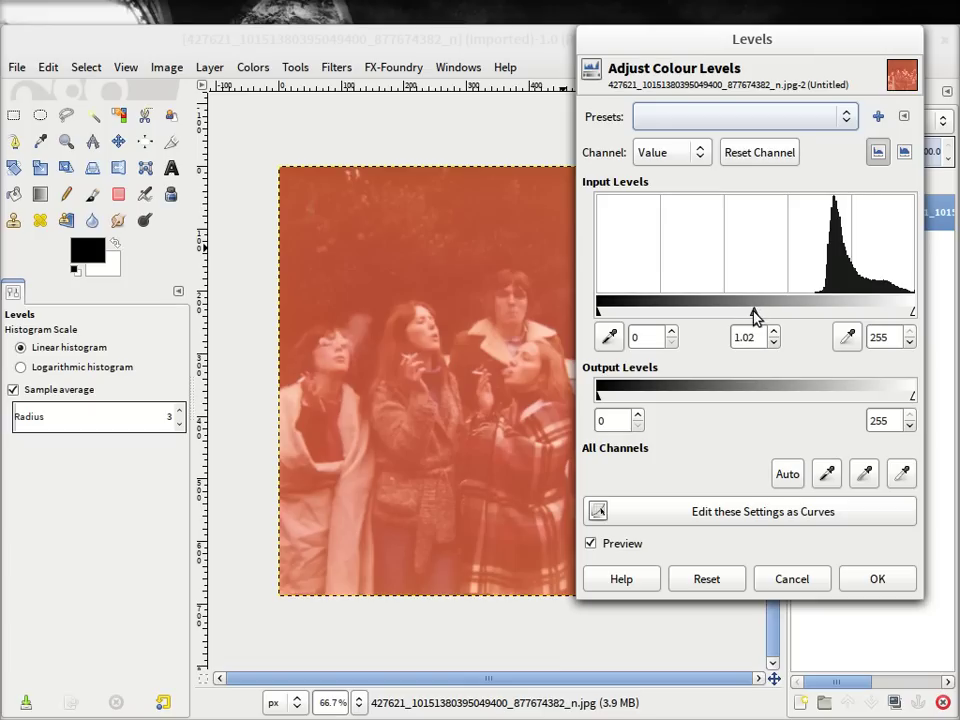
Reset Levels after a midtone test, compare the Red, Green and Blue histograms, then select Red.
{"action": "mouse_move", "coordinate": [753, 309]}
{"action": "left_mouse_down"}
{"action": "mouse_move", "coordinate": [686, 310]}
{"action": "mouse_move", "coordinate": [822, 306]}
{"action": "mouse_move", "coordinate": [760, 315]}
{"action": "left_mouse_up"}
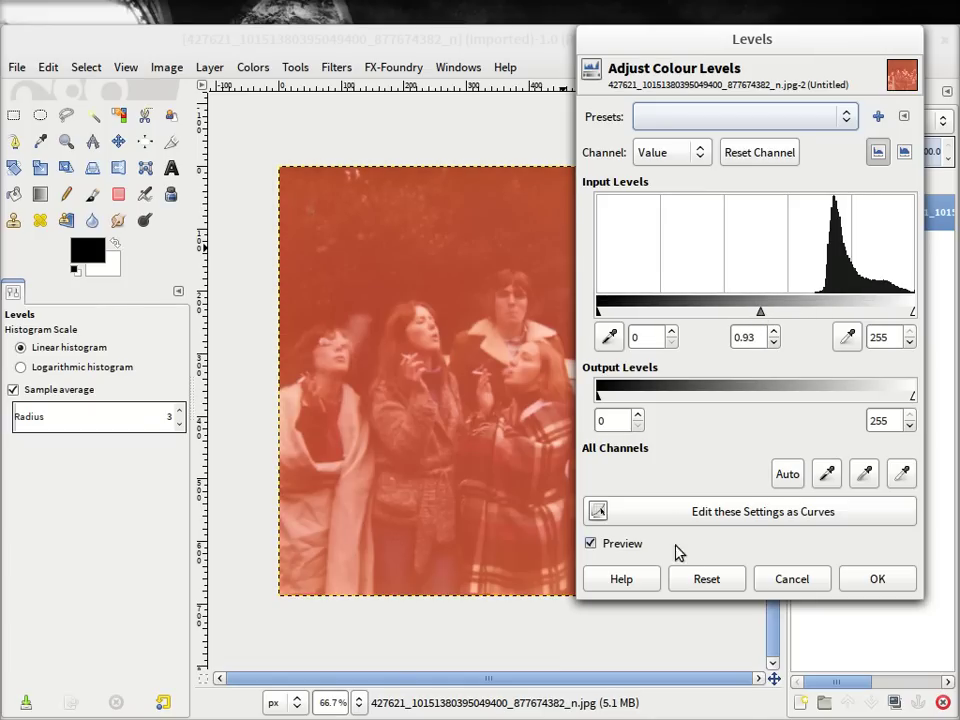
{"action": "left_click", "coordinate": [700, 580]}
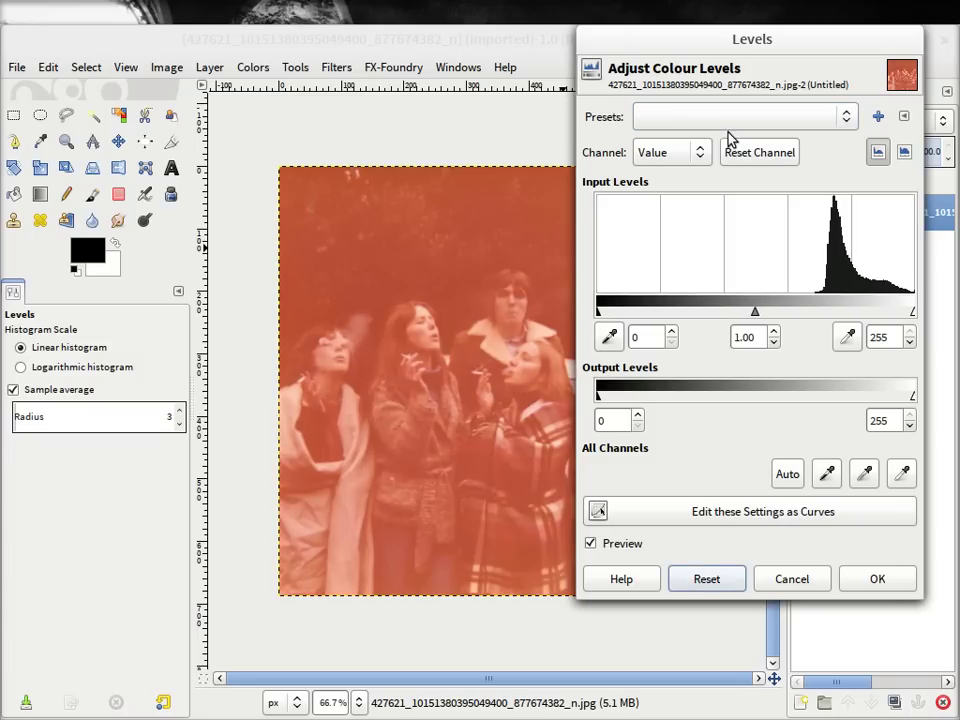
{"action": "left_click", "coordinate": [703, 153]}
{"action": "left_click", "coordinate": [689, 176]}
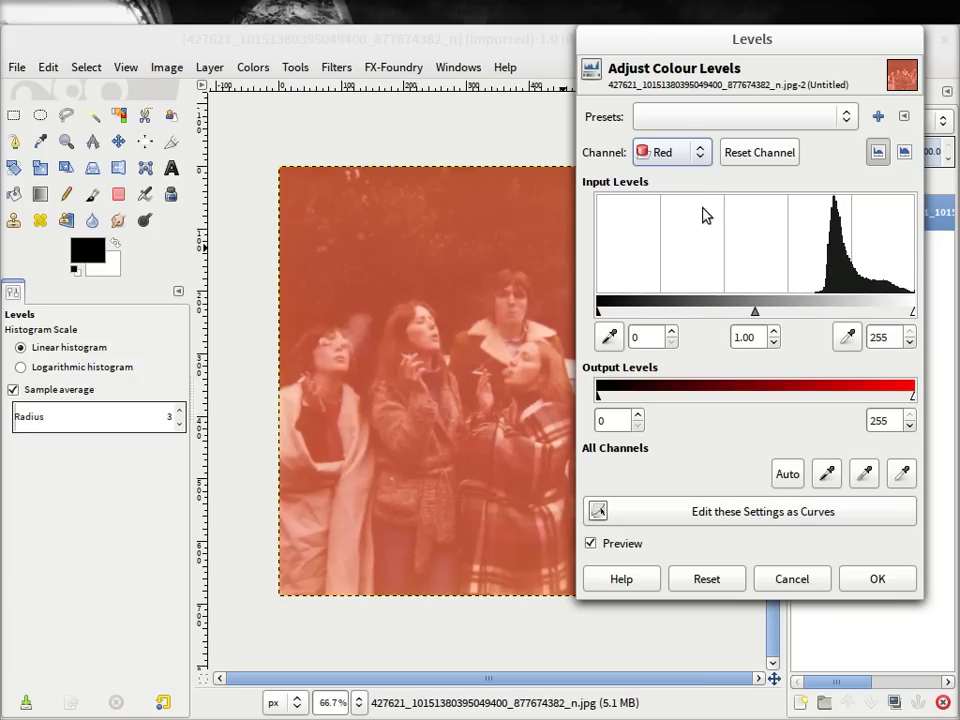
{"action": "left_click", "coordinate": [697, 165]}
{"action": "left_click", "coordinate": [679, 178]}
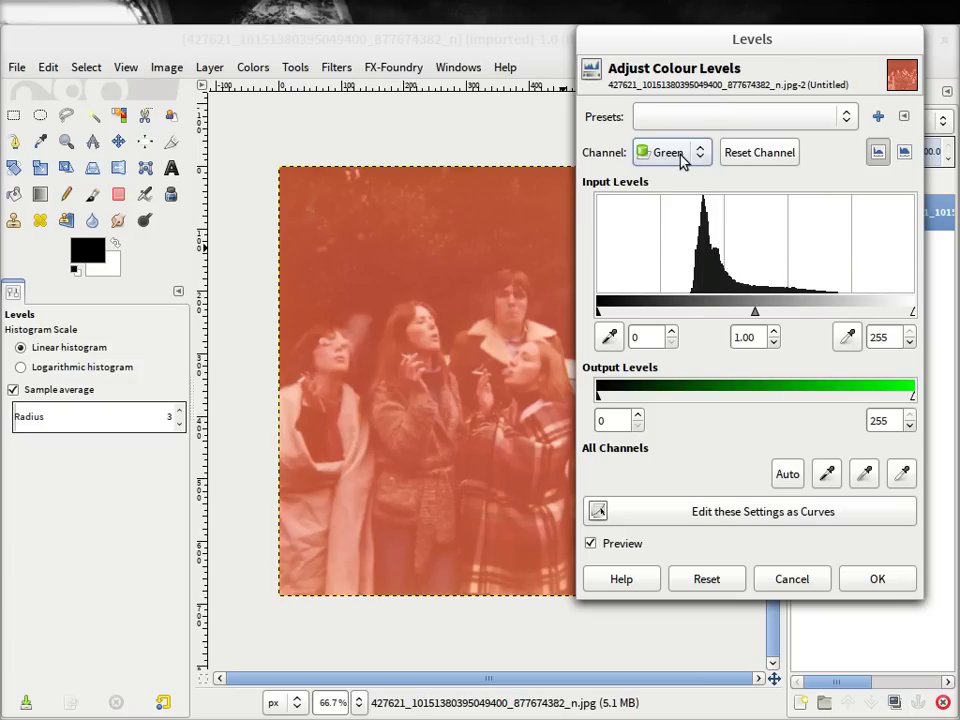
{"action": "left_click", "coordinate": [681, 161]}
{"action": "left_click", "coordinate": [679, 190]}
{"action": "left_click", "coordinate": [684, 160]}
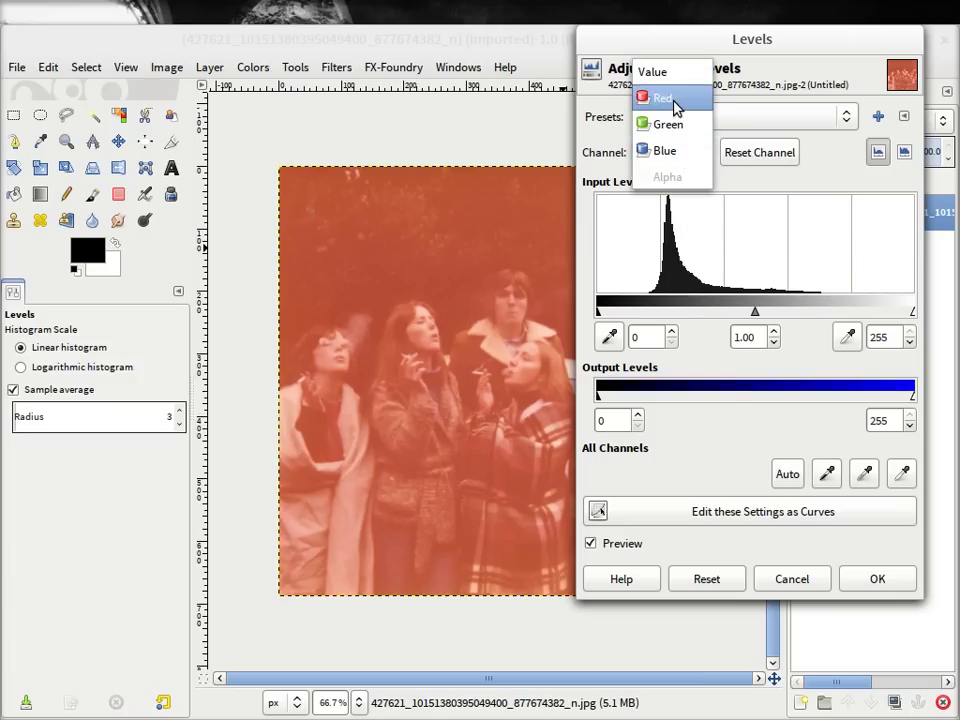
{"action": "left_click", "coordinate": [674, 106]}
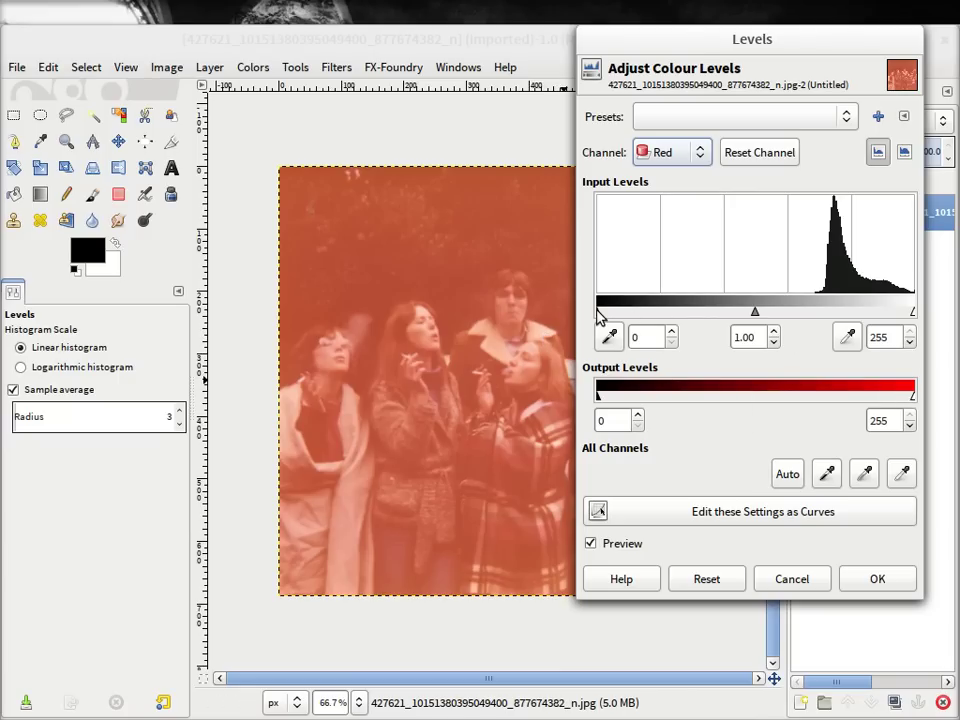
Set the Red channel's black point to 169 and its gamma to 1.59.
{"action": "left_click_drag", "start_coordinate": [599, 313], "coordinate": [808, 307]}
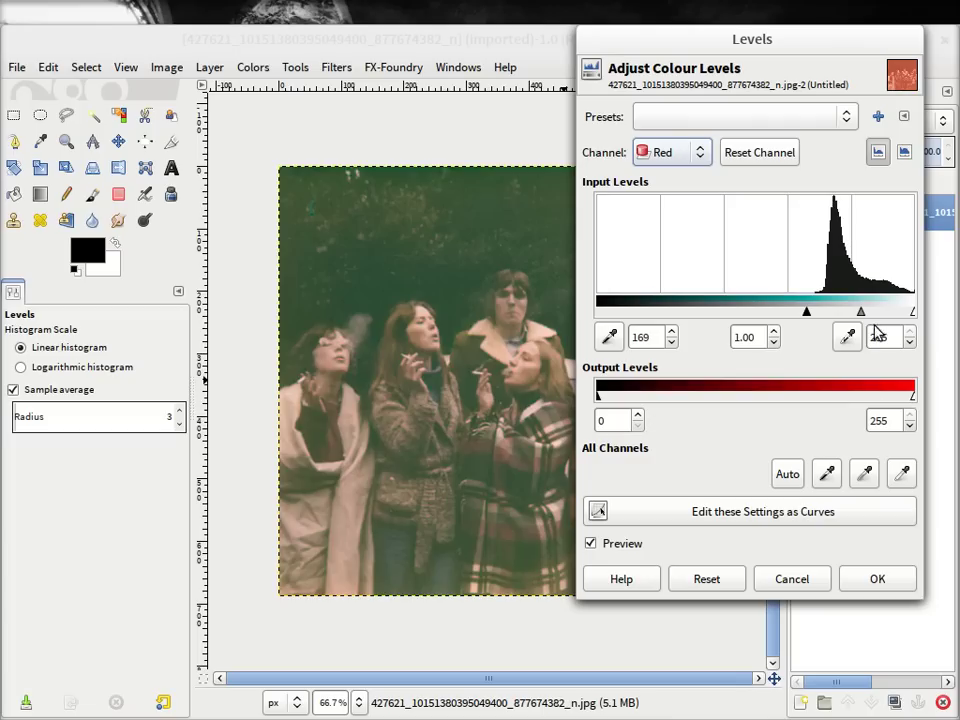
{"action": "left_click_drag", "start_coordinate": [862, 316], "coordinate": [860, 317]}
{"action": "left_click_drag", "start_coordinate": [858, 312], "coordinate": [854, 313]}
{"action": "mouse_move", "coordinate": [855, 316]}
{"action": "left_mouse_down"}
{"action": "mouse_move", "coordinate": [896, 314]}
{"action": "mouse_move", "coordinate": [836, 314]}
{"action": "mouse_move", "coordinate": [849, 315]}
{"action": "left_mouse_up"}
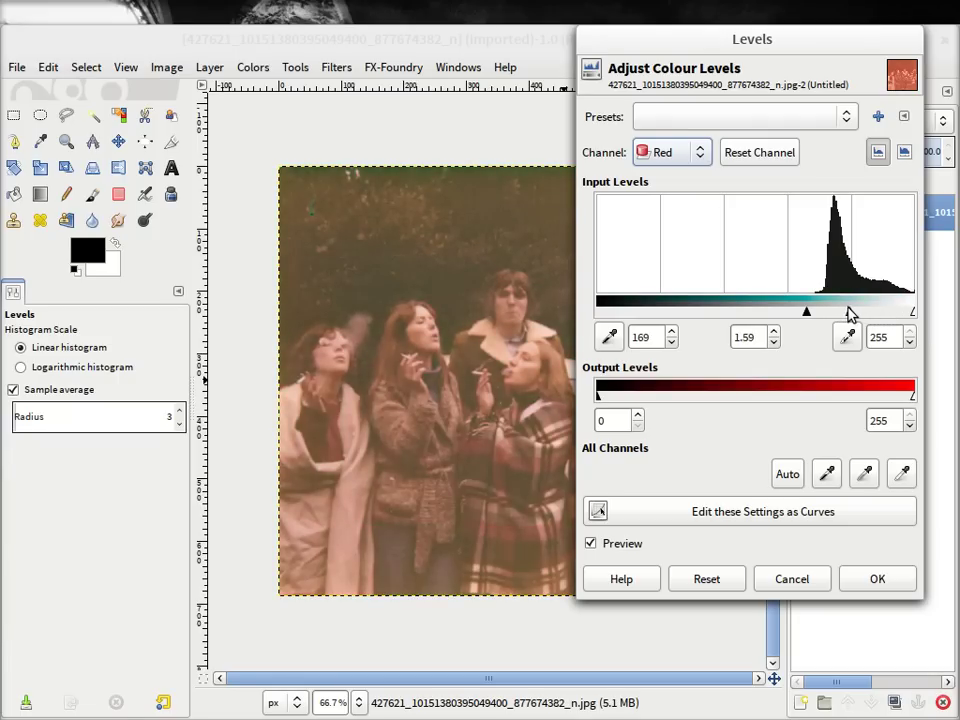
{"action": "left_click", "coordinate": [700, 154]}
Set the Green channel input levels to 66, 1.28 and 198.
{"action": "left_click", "coordinate": [693, 175]}
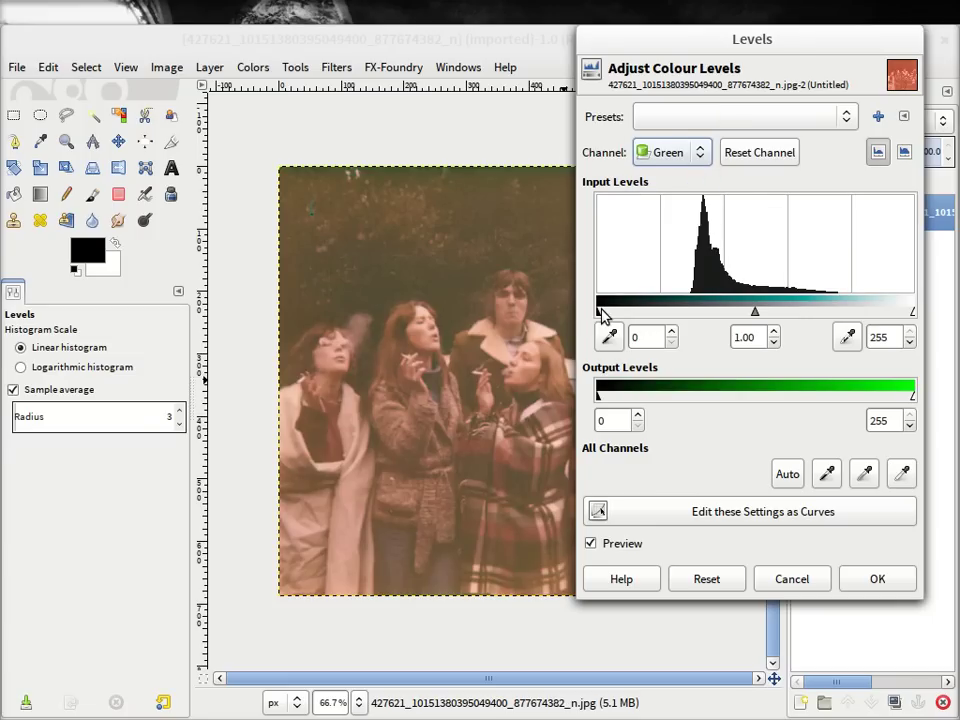
{"action": "left_click_drag", "start_coordinate": [600, 313], "coordinate": [680, 309]}
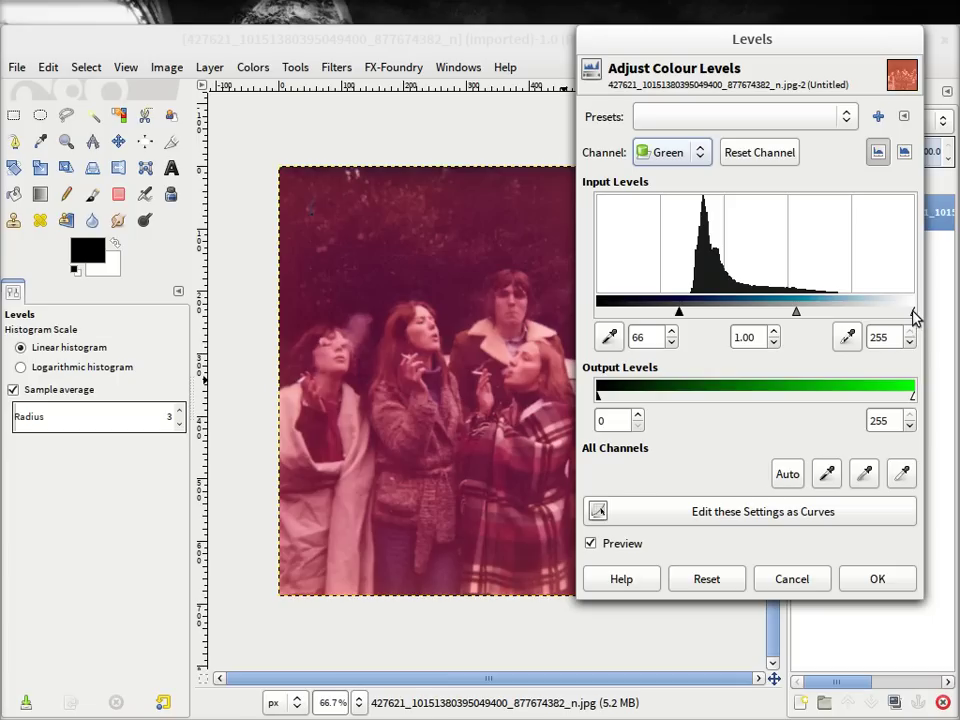
{"action": "left_click_drag", "start_coordinate": [912, 313], "coordinate": [846, 309]}
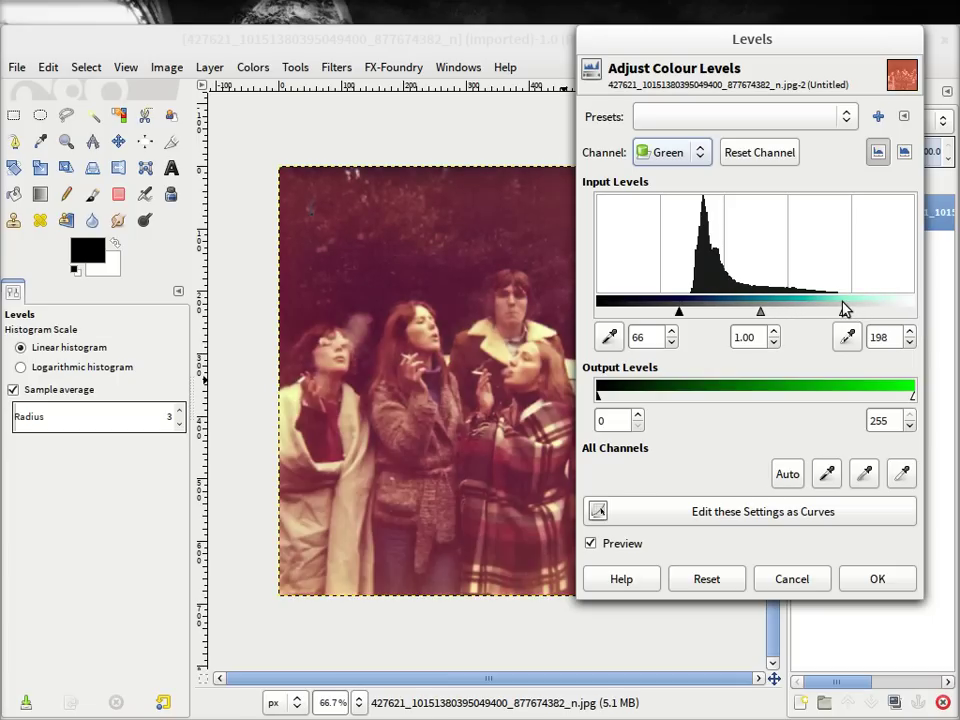
{"action": "mouse_move", "coordinate": [760, 317]}
{"action": "left_mouse_down"}
{"action": "mouse_move", "coordinate": [746, 315]}
{"action": "mouse_move", "coordinate": [755, 318]}
{"action": "left_mouse_up"}
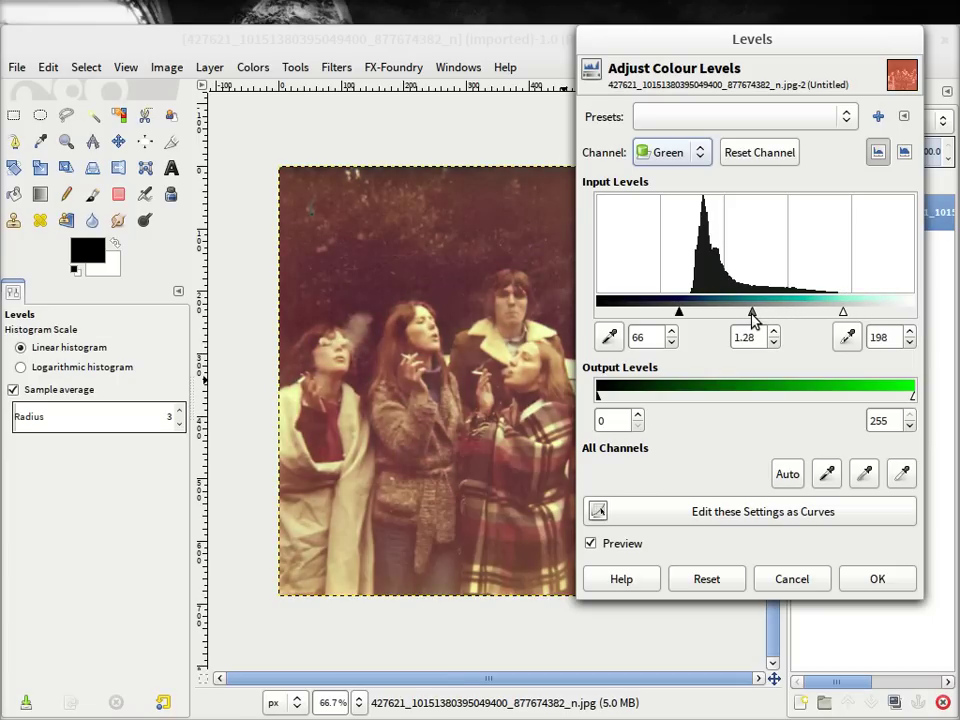
Set the Blue channel input levels to 34, 1.10 and 183.
{"action": "left_click", "coordinate": [694, 151]}
{"action": "left_click", "coordinate": [688, 180]}
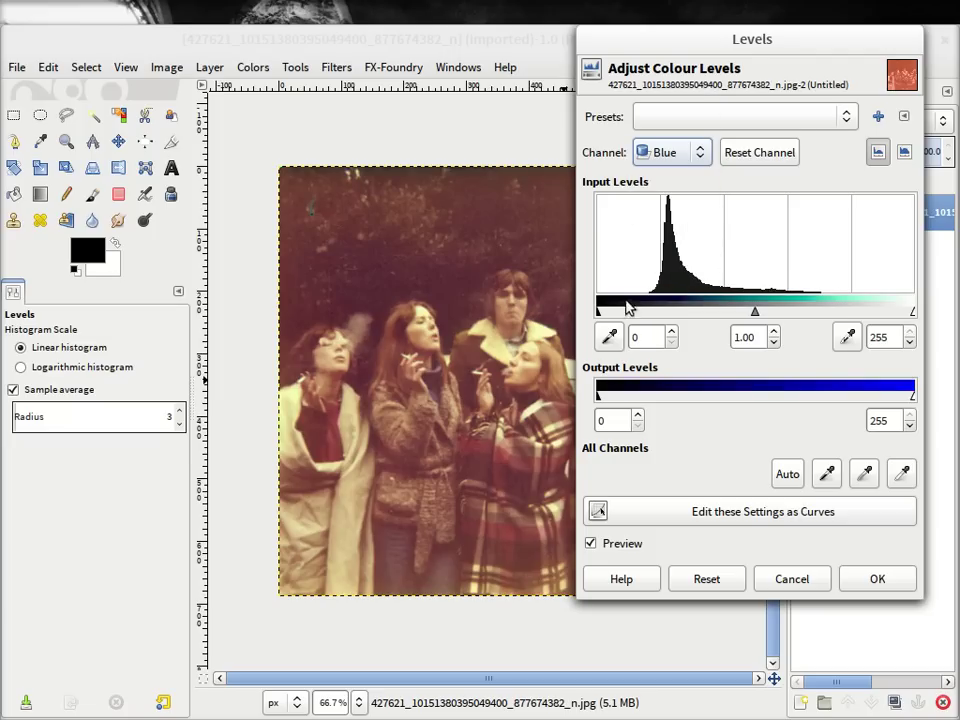
{"action": "left_click_drag", "start_coordinate": [599, 311], "coordinate": [640, 313]}
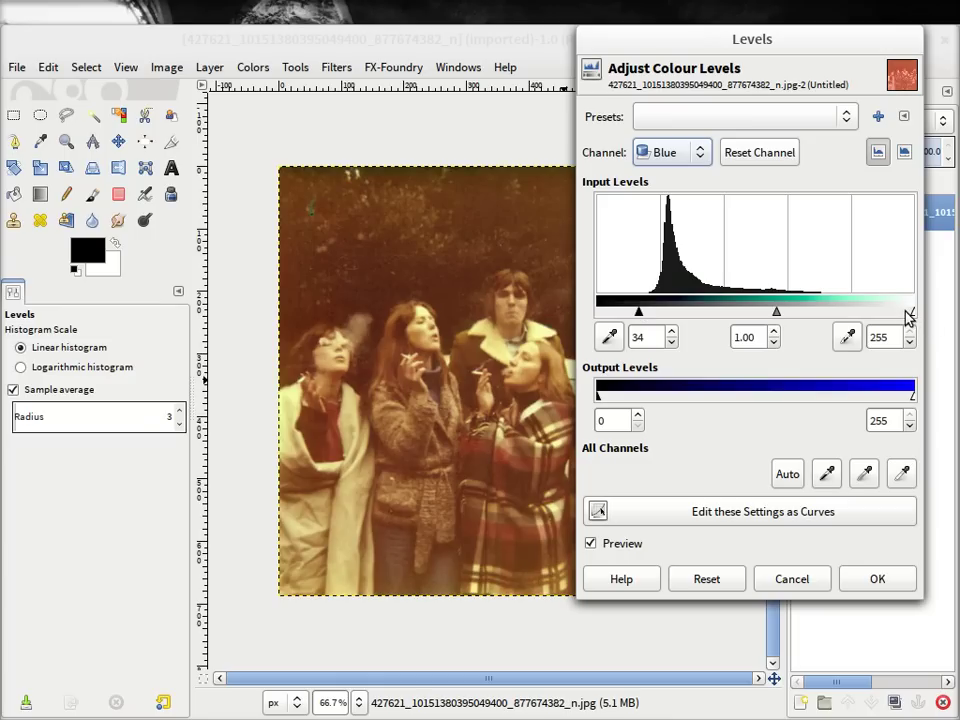
{"action": "left_click_drag", "start_coordinate": [914, 316], "coordinate": [826, 308]}
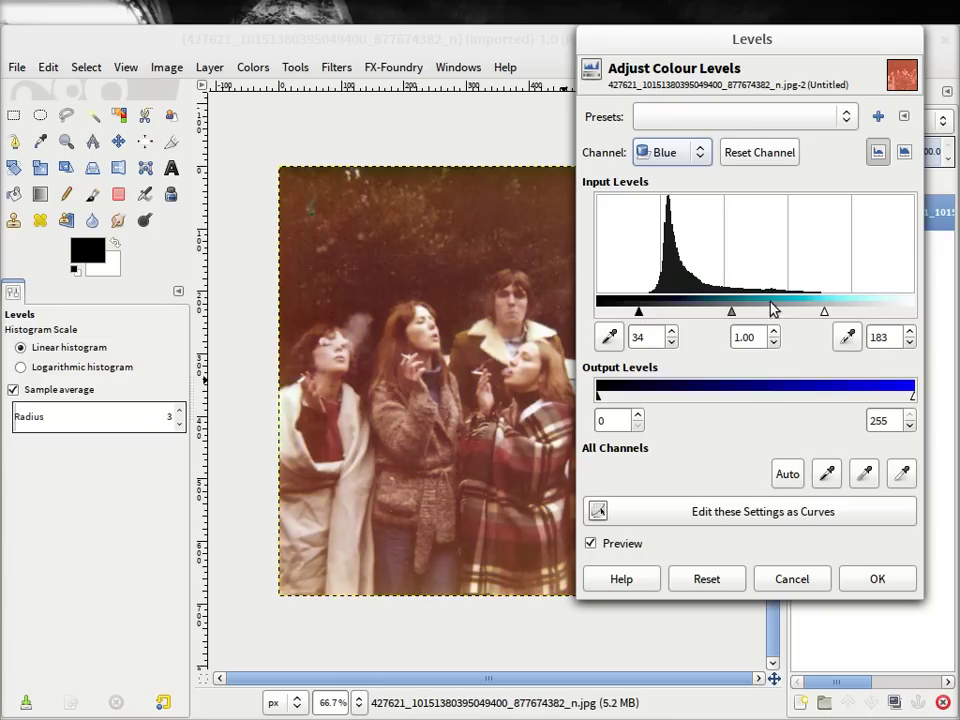
{"action": "left_click_drag", "start_coordinate": [735, 315], "coordinate": [735, 316]}
{"action": "left_click_drag", "start_coordinate": [746, 47], "coordinate": [753, 83]}
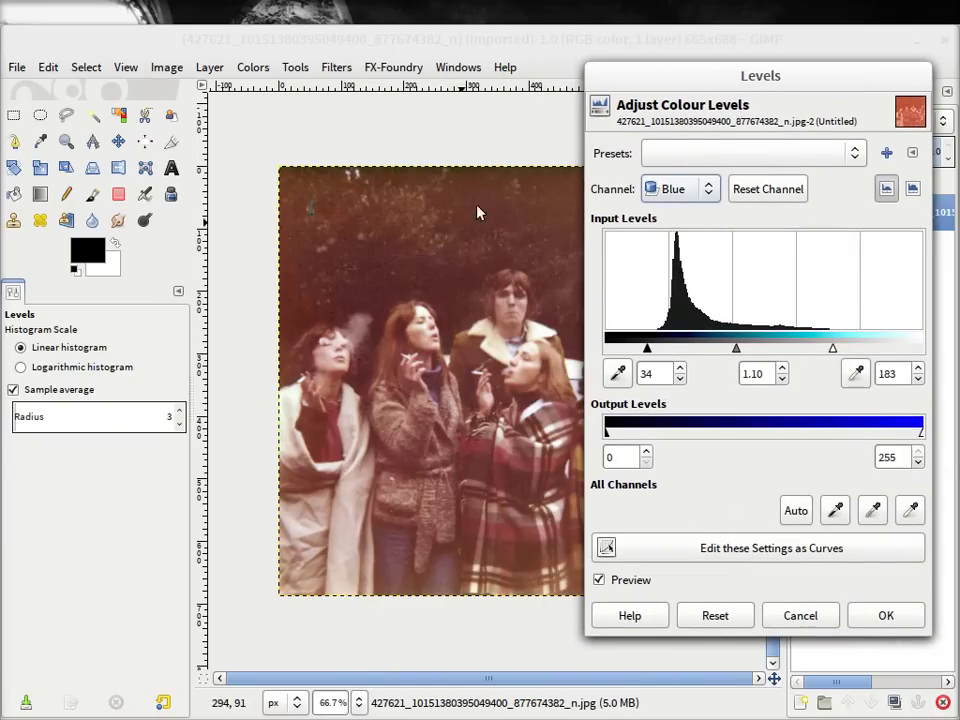
Lower the Red channel gamma from 1.59 to 1.20, keeping the black point at 169.
{"action": "left_click", "coordinate": [708, 190]}
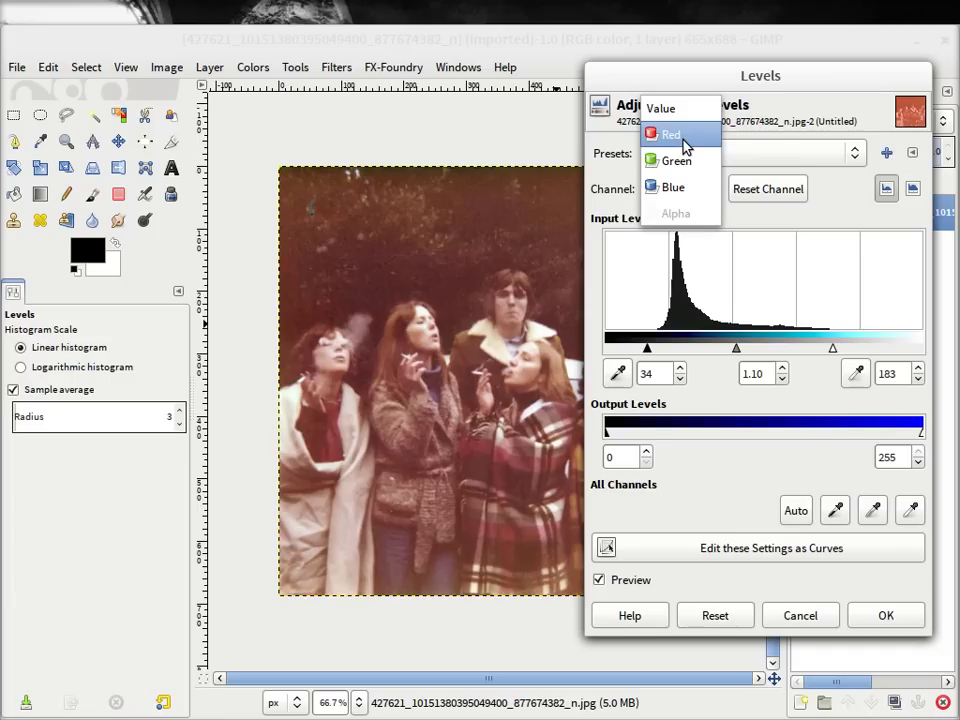
{"action": "key", "text": "Escape"}
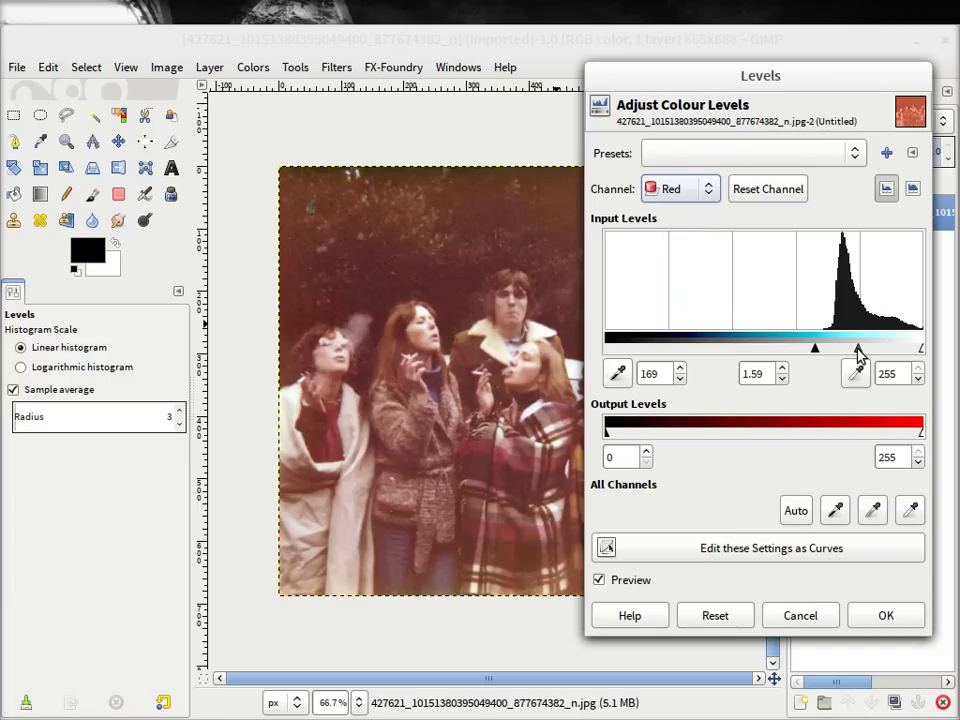
{"action": "left_click_drag", "start_coordinate": [859, 357], "coordinate": [865, 357]}
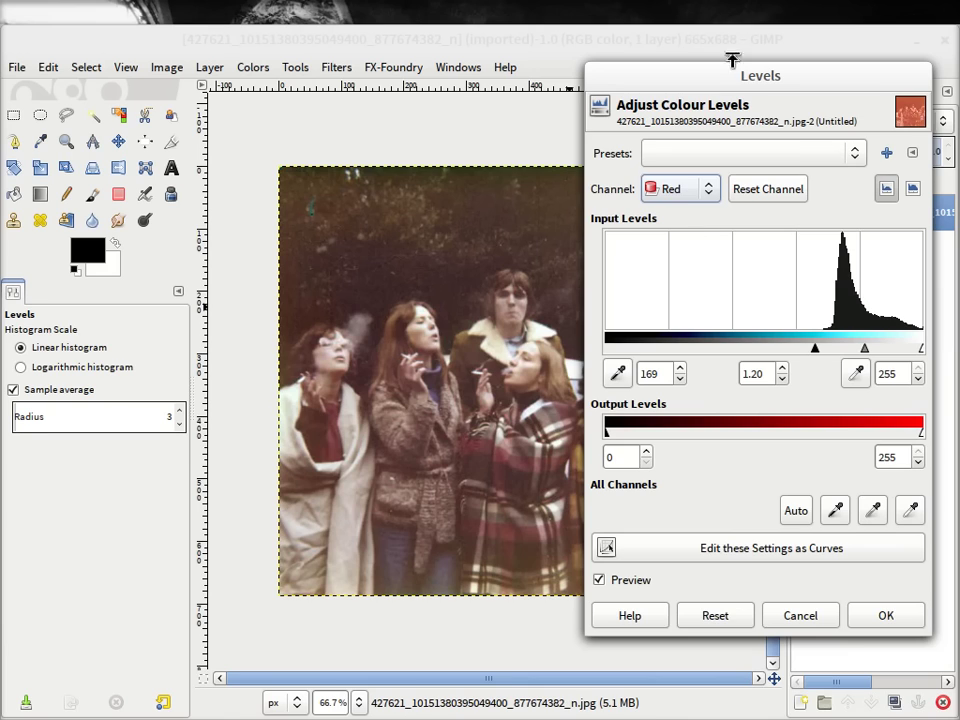
{"action": "left_click_drag", "start_coordinate": [747, 75], "coordinate": [725, 124]}
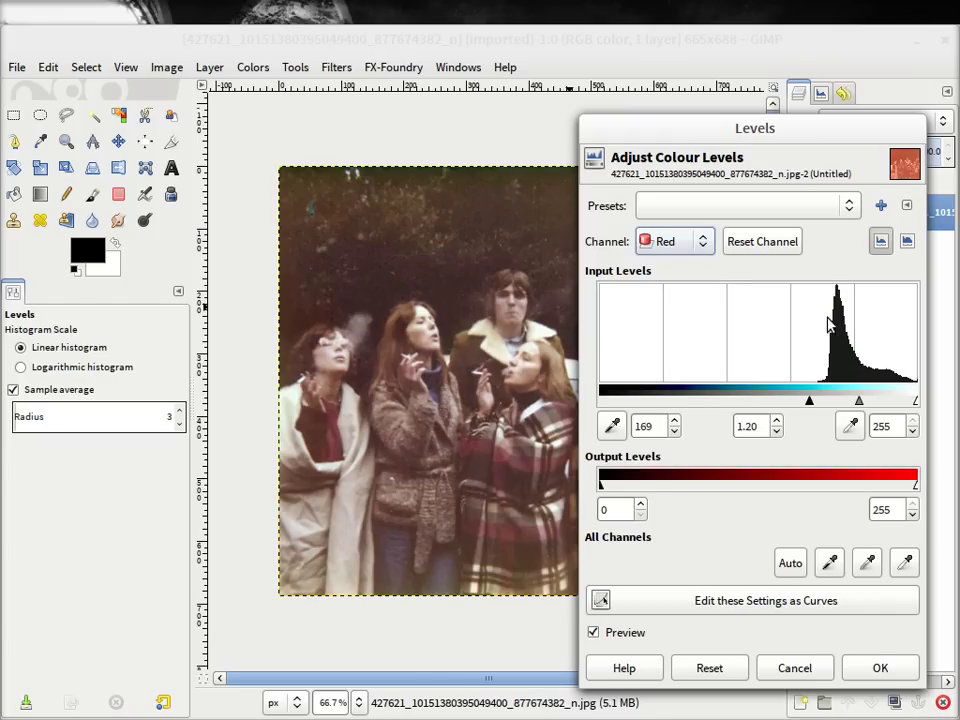
Add the current Levels settings to favourites under the name 'removed red cast'.
{"action": "left_click", "coordinate": [878, 212]}
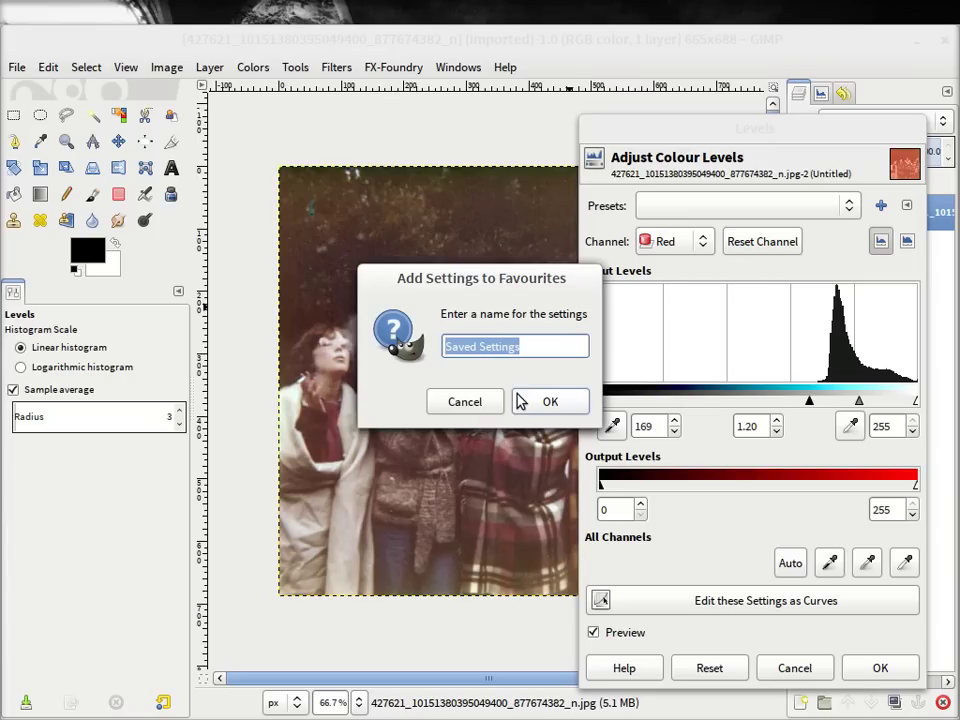
{"action": "key", "text": "BackSpace"}
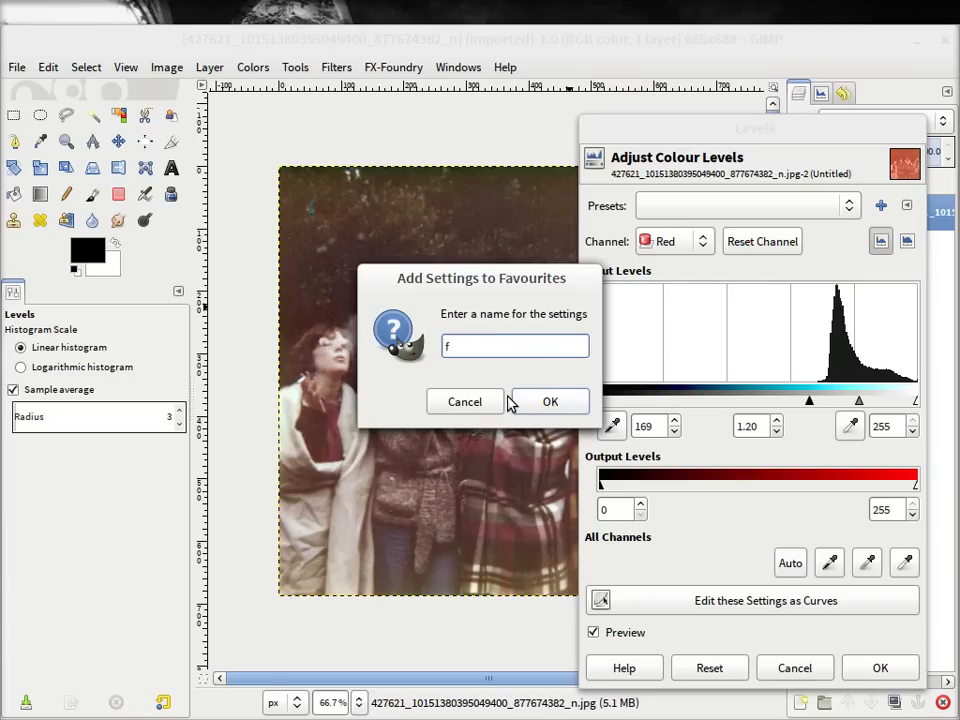
{"action": "type", "text": "removed red cast"}
{"action": "left_click", "coordinate": [549, 402]}
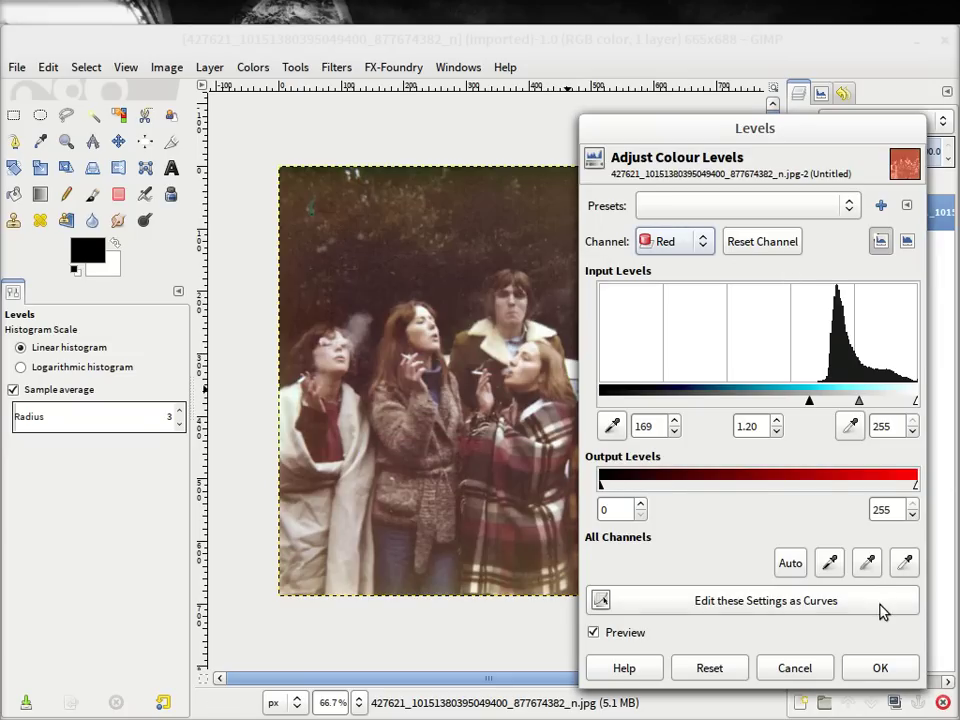
Apply the Levels correction, then undo it to restore the original red-tinted photo.
{"action": "left_click", "coordinate": [875, 669]}
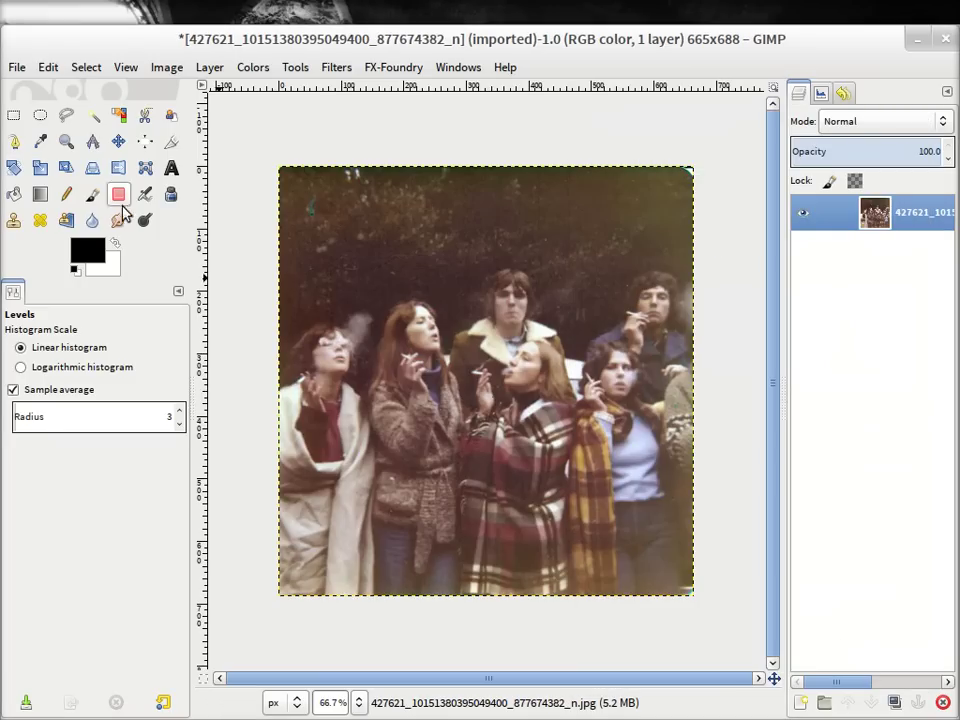
{"action": "left_click", "coordinate": [44, 66]}
{"action": "left_click", "coordinate": [38, 88]}
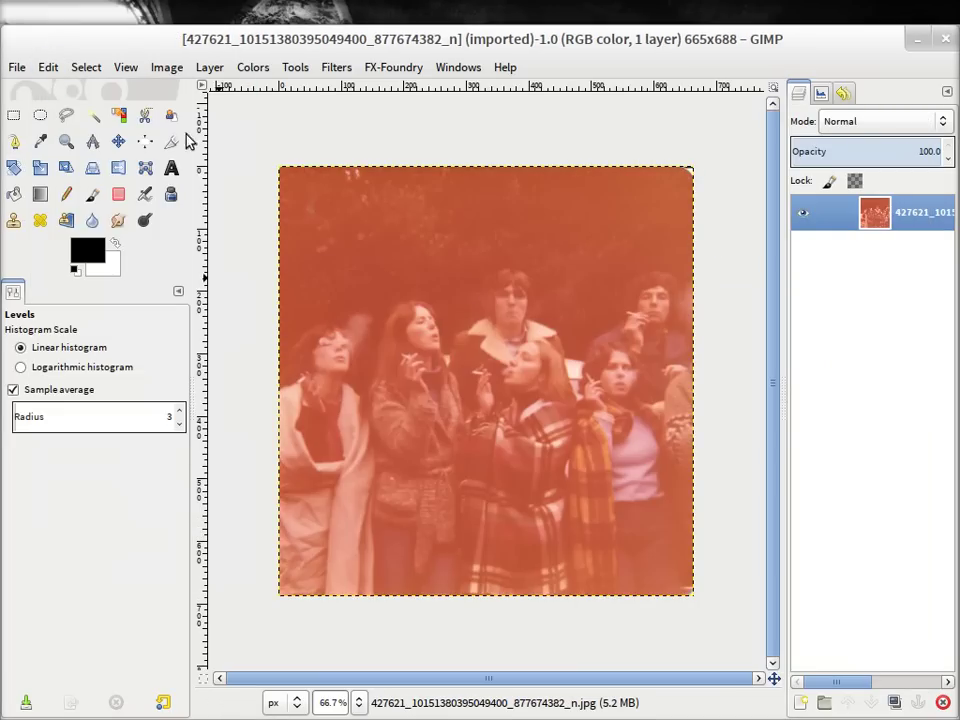
Reopen Levels and load the saved 'removed red cast' preset.
{"action": "left_click", "coordinate": [266, 71]}
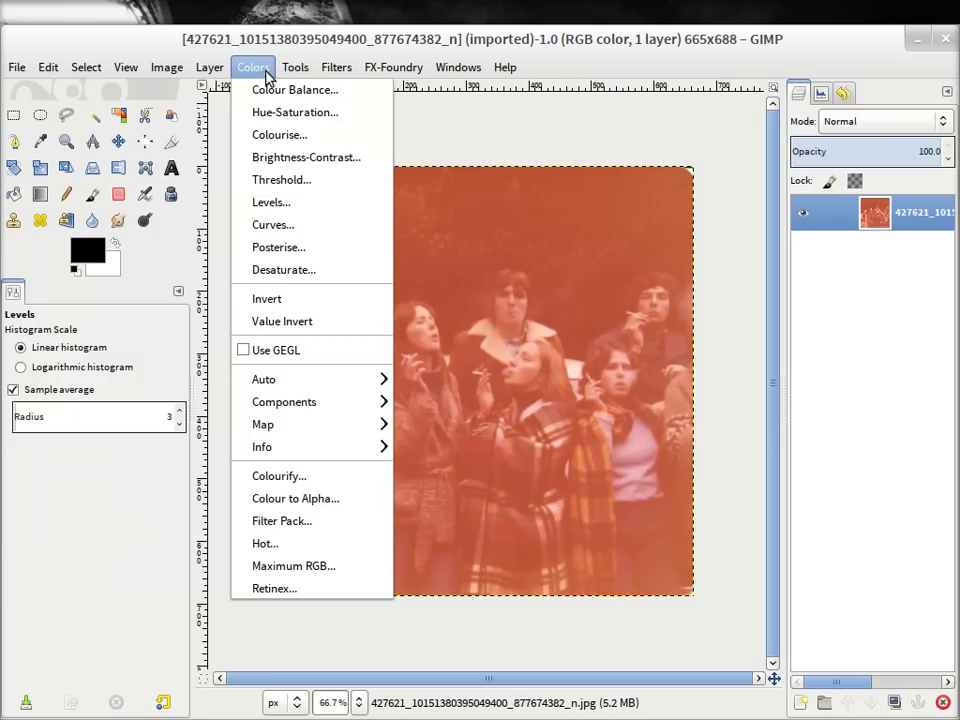
{"action": "left_click", "coordinate": [285, 205]}
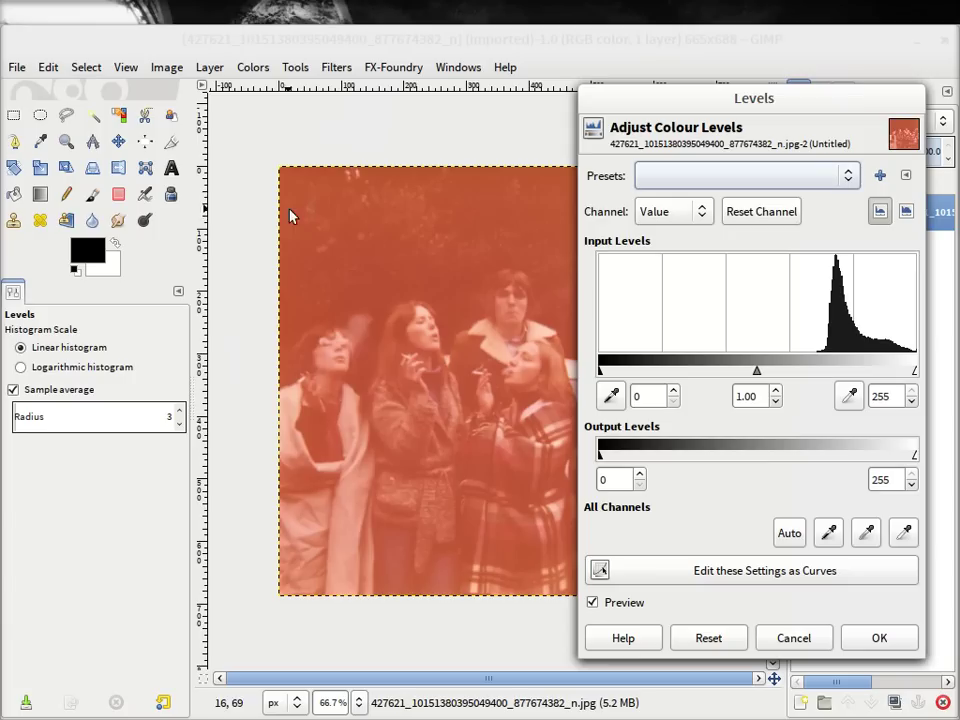
{"action": "left_click", "coordinate": [848, 175]}
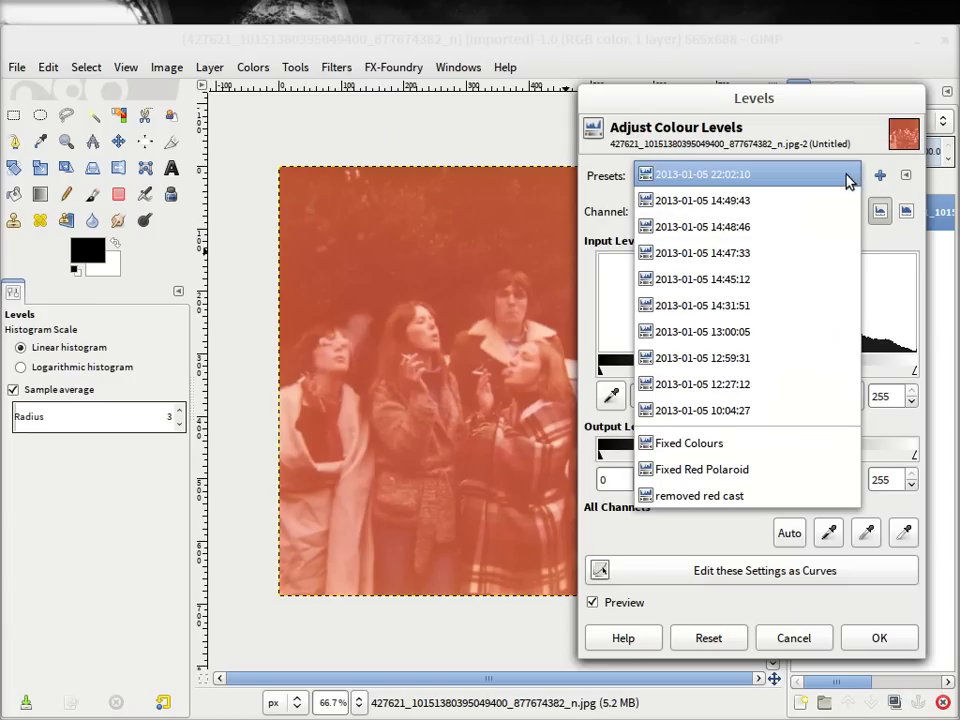
{"action": "left_click", "coordinate": [750, 494]}
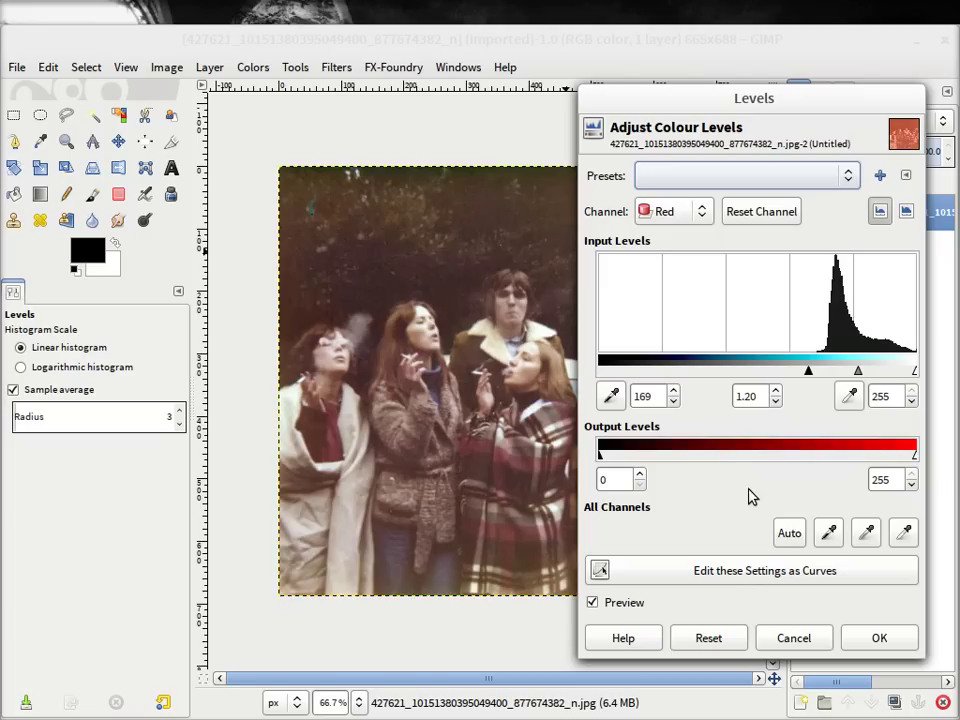
Apply the preset and export the image with '_fixed' added before the .jpg extension.
{"action": "left_click", "coordinate": [879, 640]}
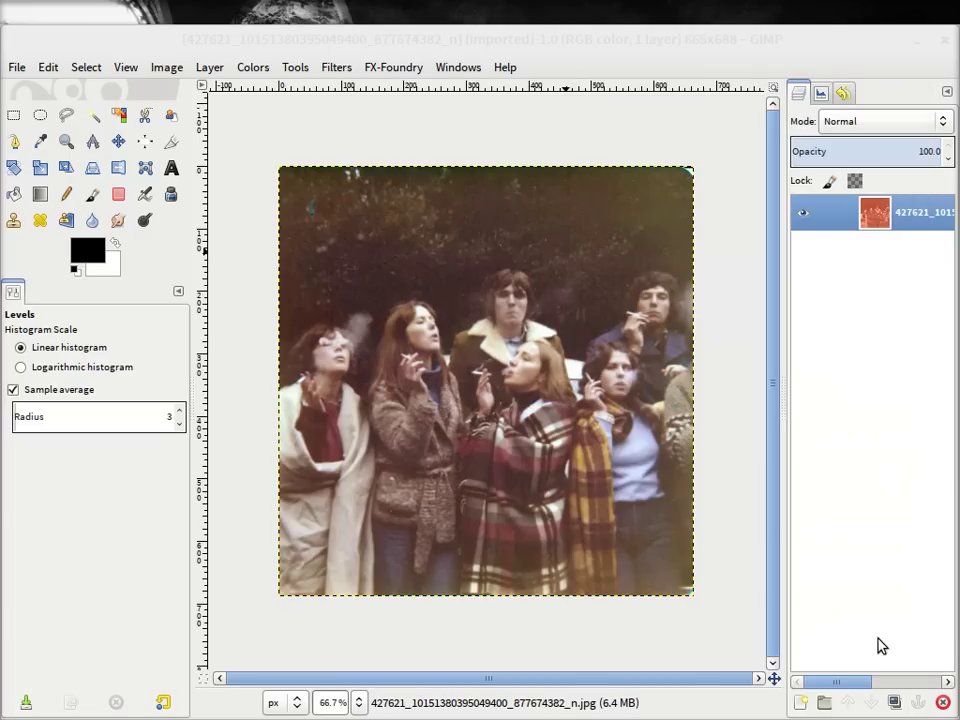
{"action": "left_click", "coordinate": [17, 67]}
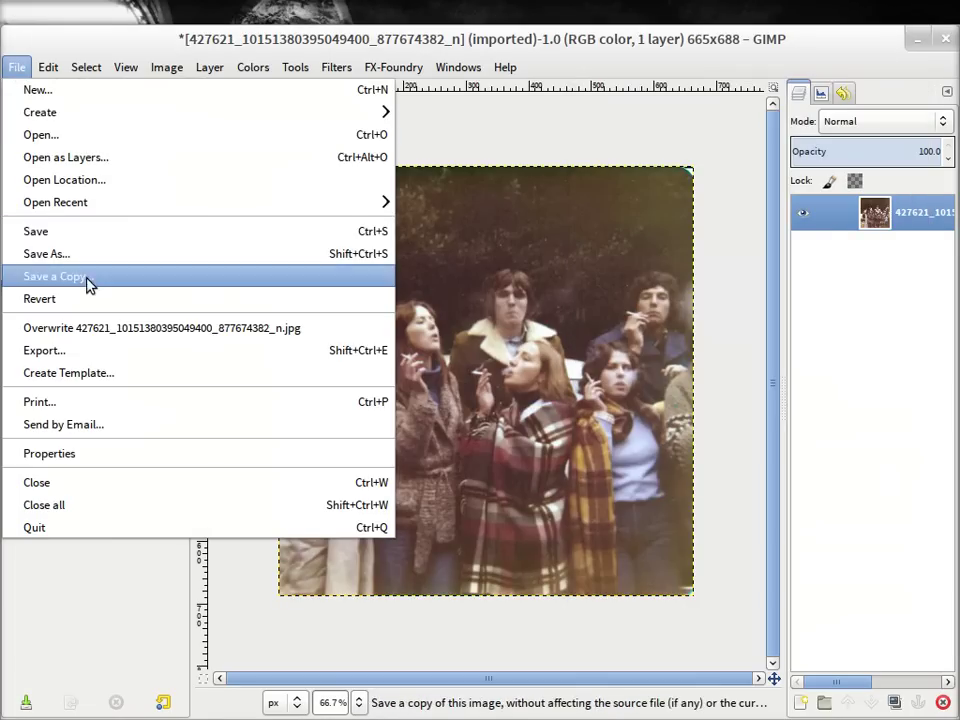
{"action": "left_click", "coordinate": [93, 350]}
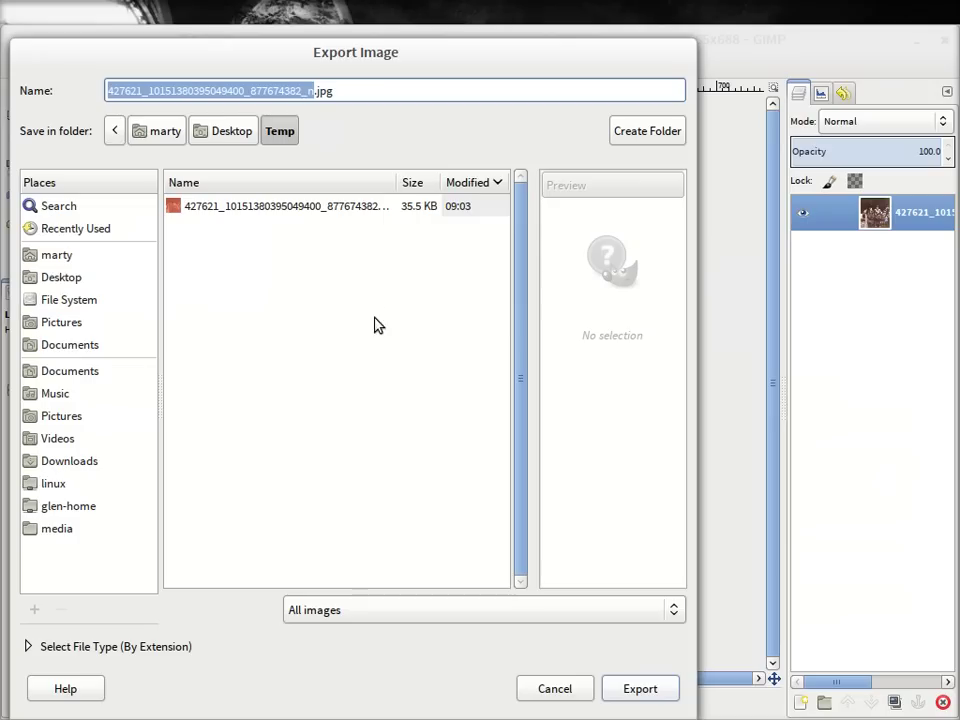
{"action": "left_click", "coordinate": [316, 93]}
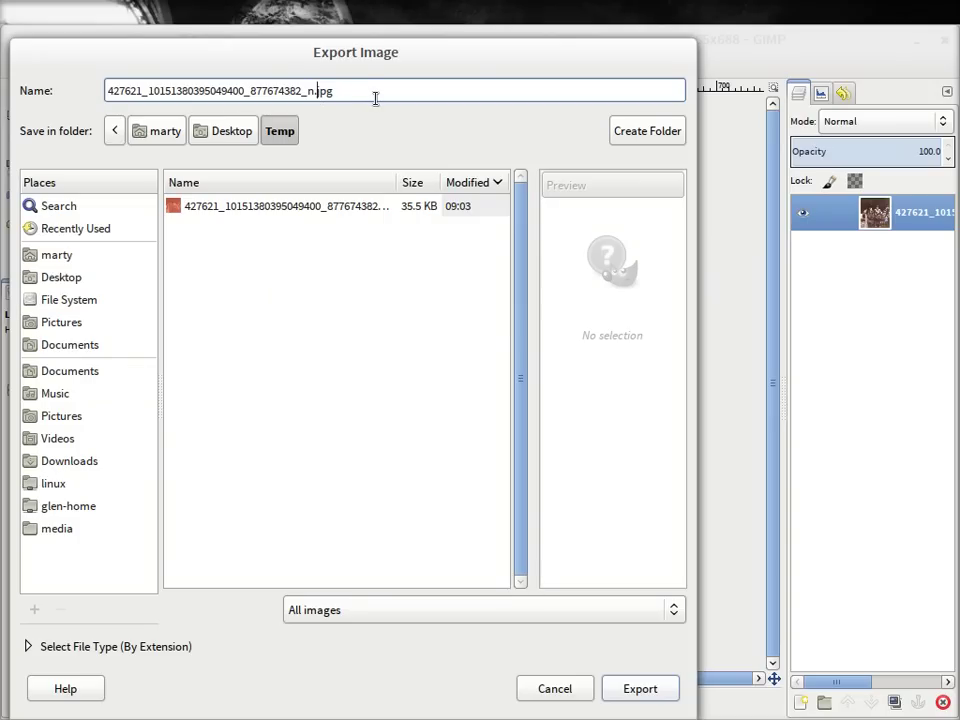
{"action": "type", "text": "_"}
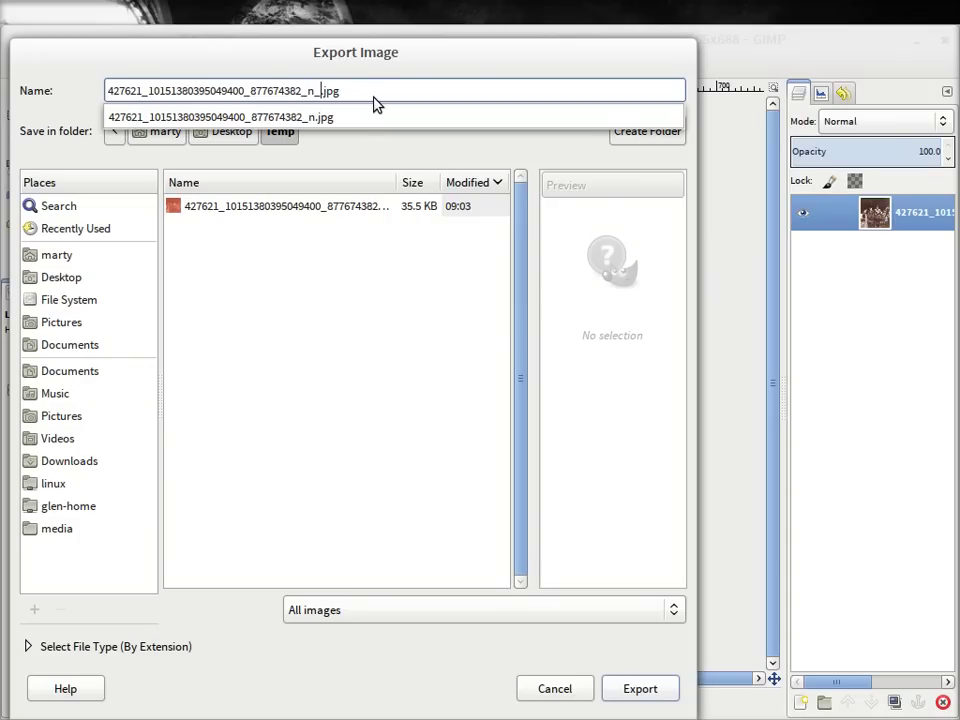
{"action": "type", "text": "fixed"}
{"action": "key", "text": "Return"}
{"action": "key", "text": "Return"}
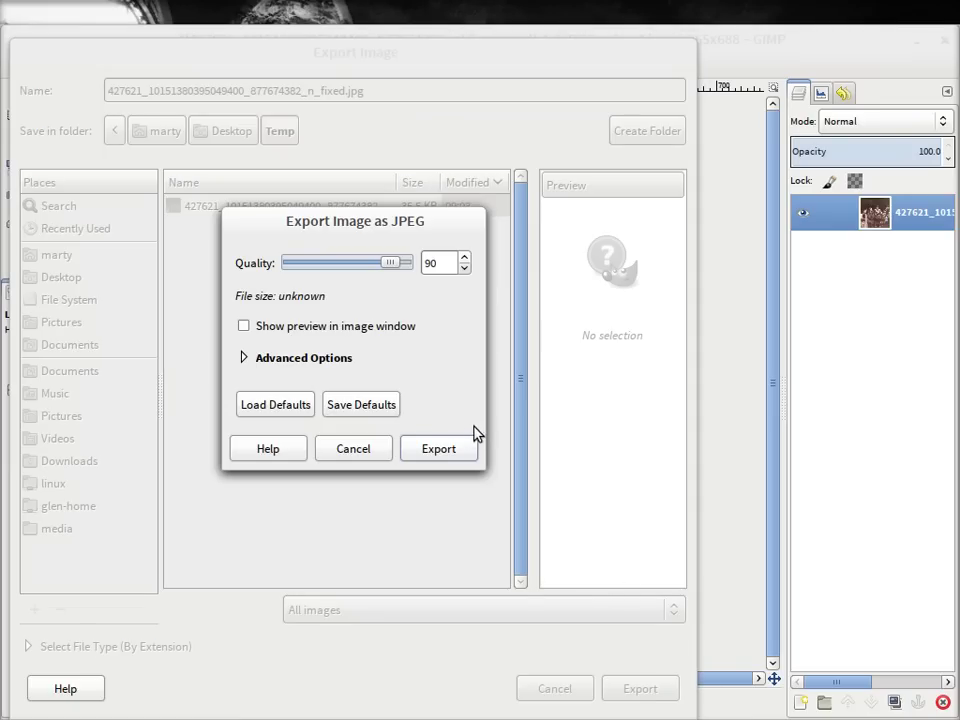
Export the JPEG at quality 90 and check the new file in the Temp folder.
{"action": "left_click", "coordinate": [448, 448]}
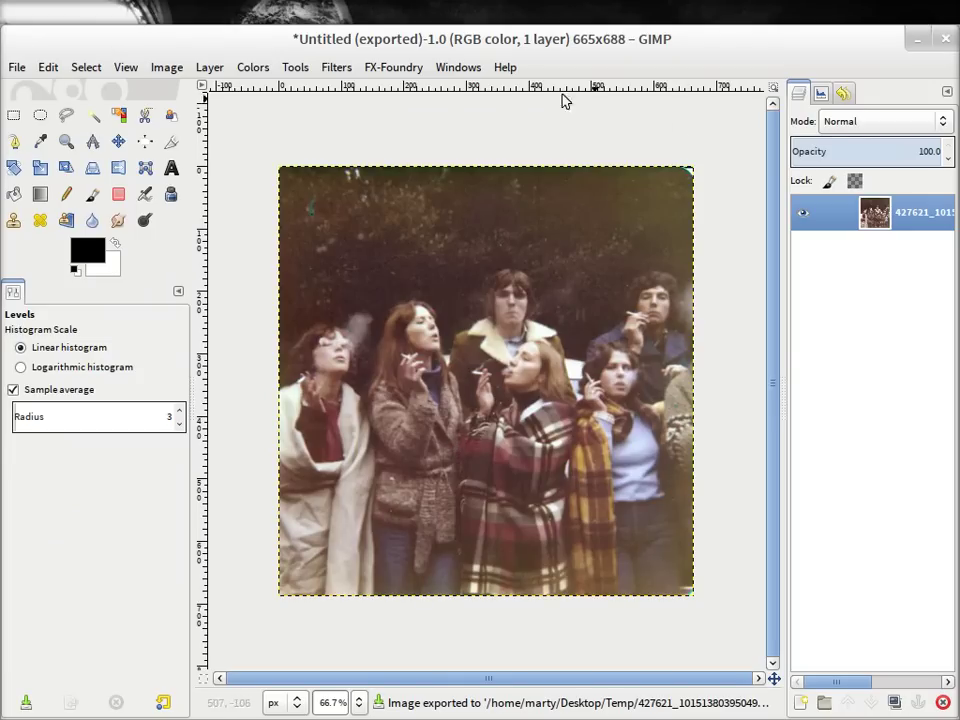
{"action": "left_click", "coordinate": [916, 41]}
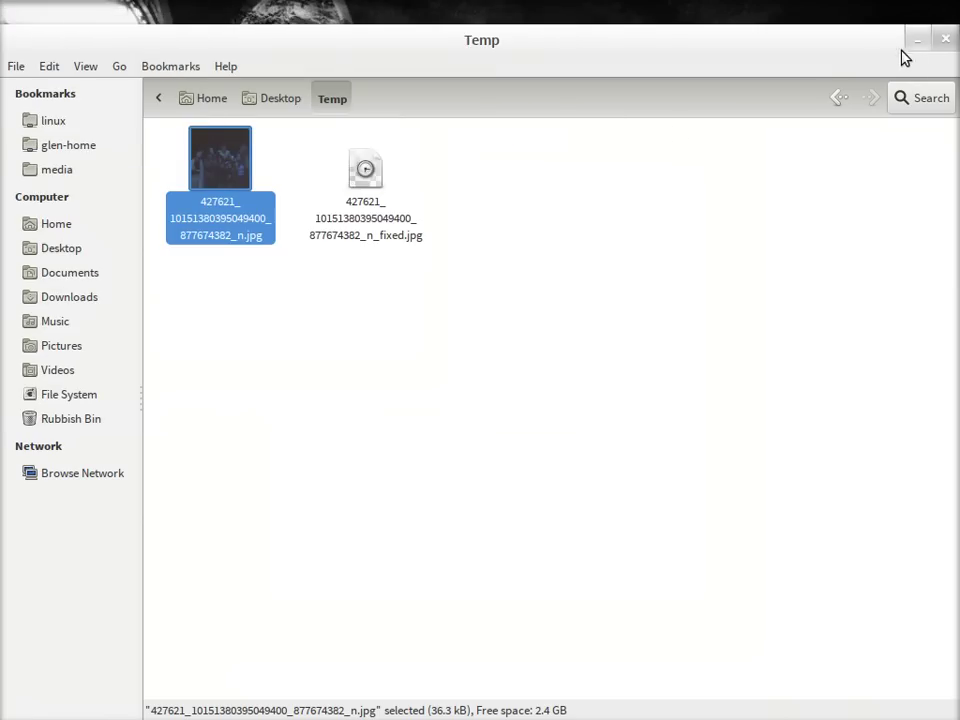
{"action": "left_click", "coordinate": [518, 287]}
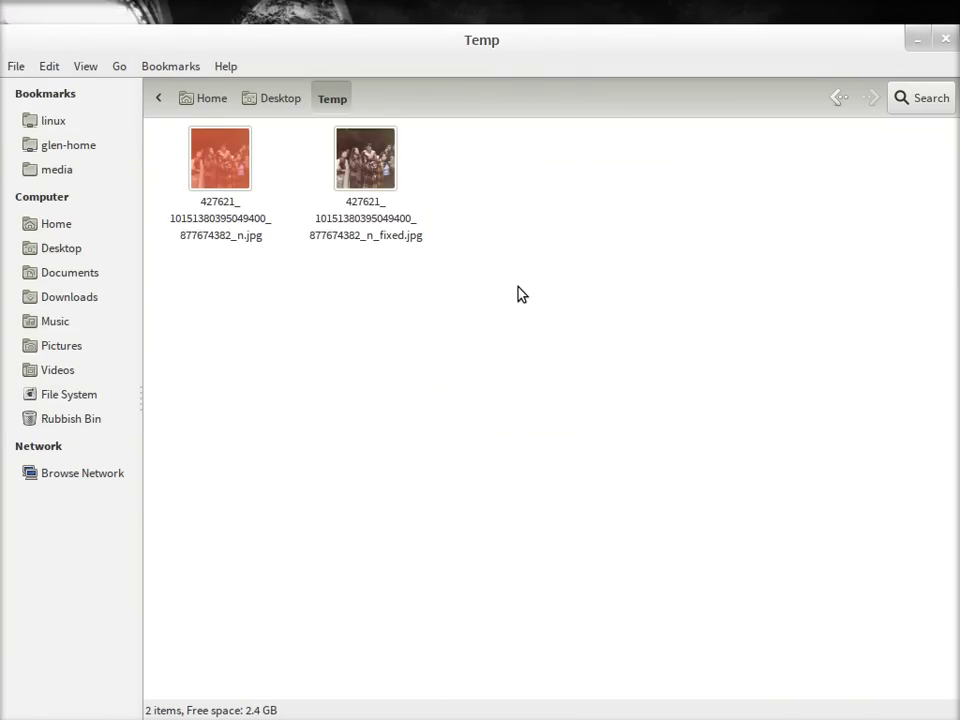